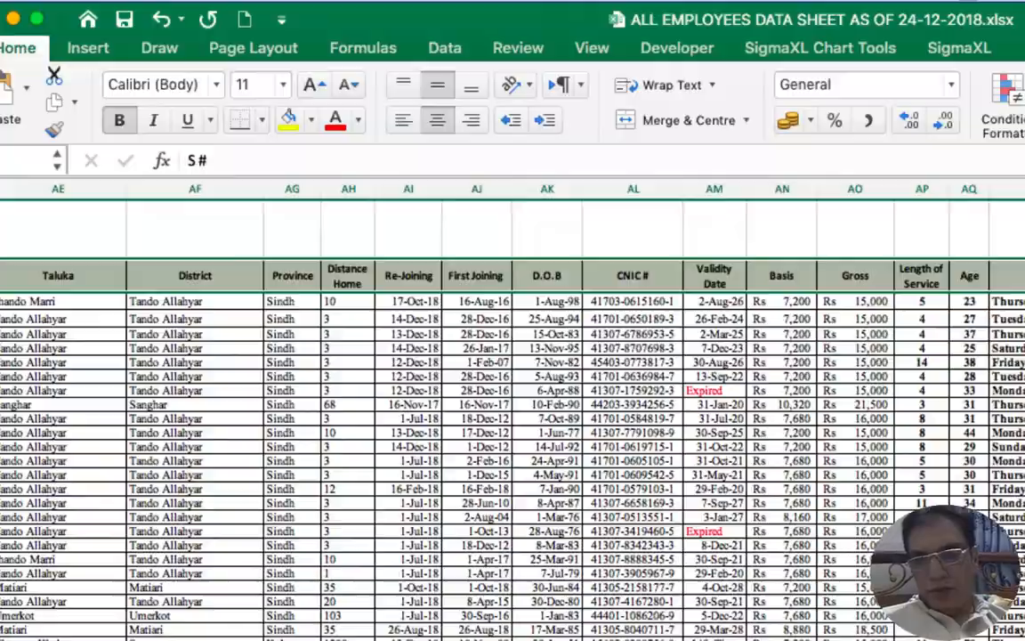
Look through the employee table from its first columns down to the last data row and back up to the headers
{"action": "scroll", "coordinate": [513, 445], "scroll_direction": "left", "scroll_amount": 20}
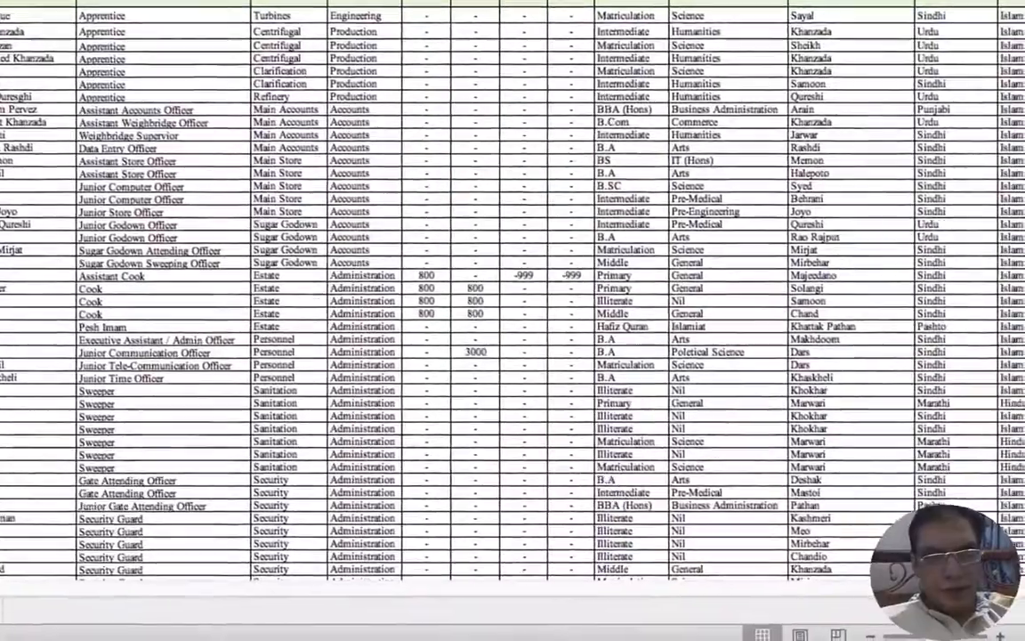
{"action": "scroll", "coordinate": [247, 278], "scroll_direction": "down", "scroll_amount": 20}
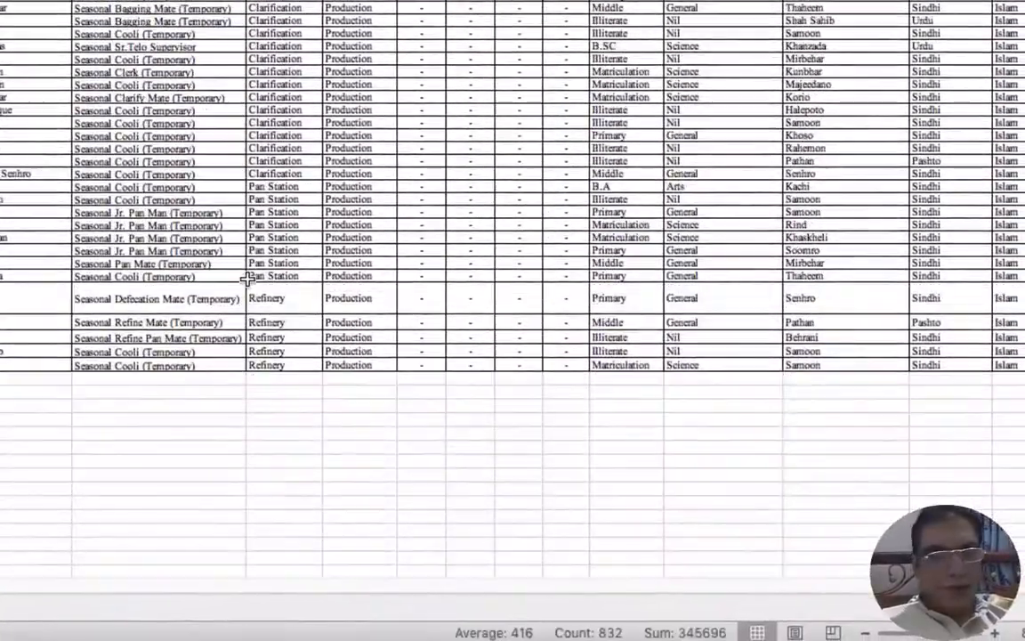
{"action": "scroll", "coordinate": [247, 279], "scroll_direction": "up", "scroll_amount": 20}
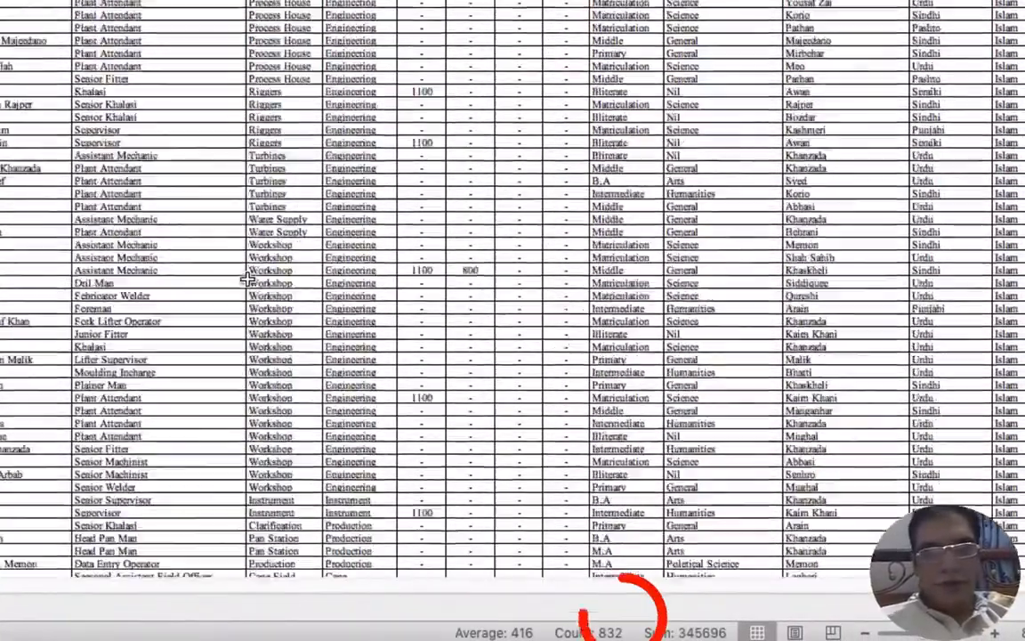
{"action": "scroll", "coordinate": [251, 284], "scroll_direction": "up", "scroll_amount": 20}
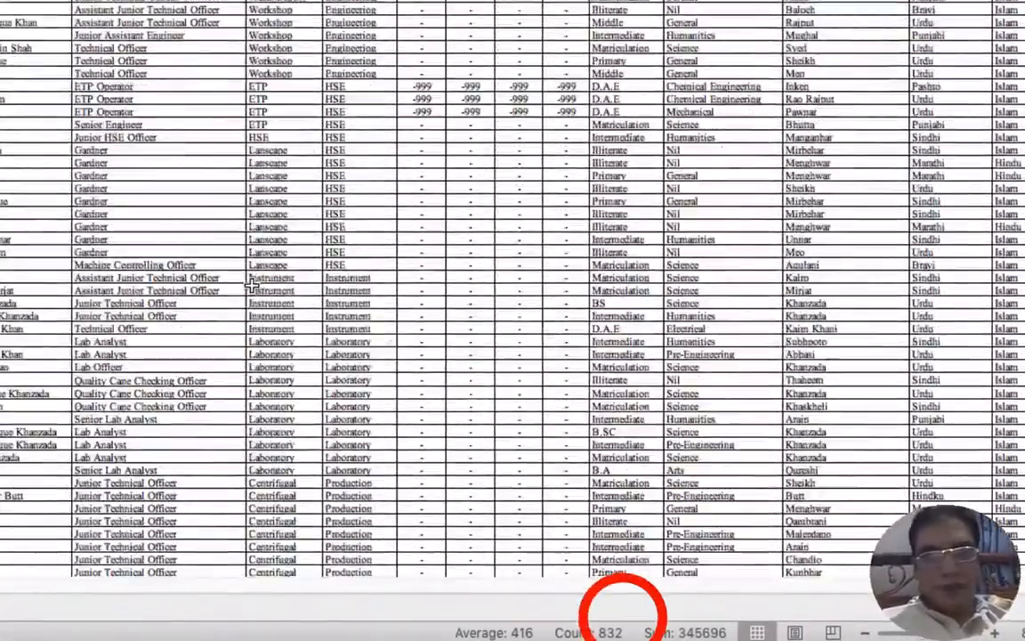
{"action": "scroll", "coordinate": [252, 283], "scroll_direction": "down", "scroll_amount": 1}
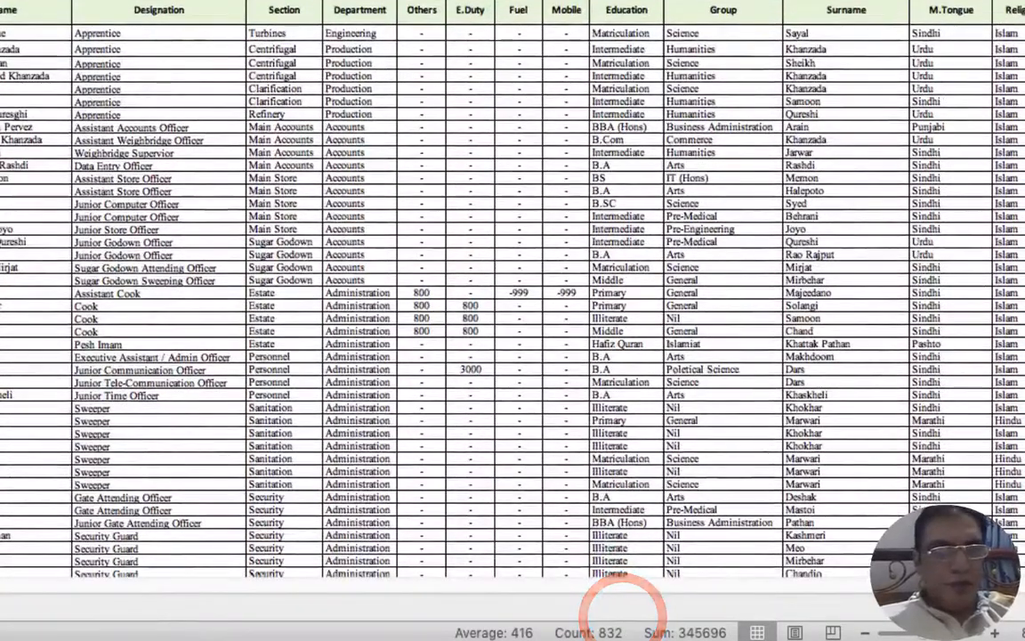
Review the column headers one by one from the start of the table to the Department column beside the family relative's name
{"action": "left_click", "coordinate": [2, 267]}
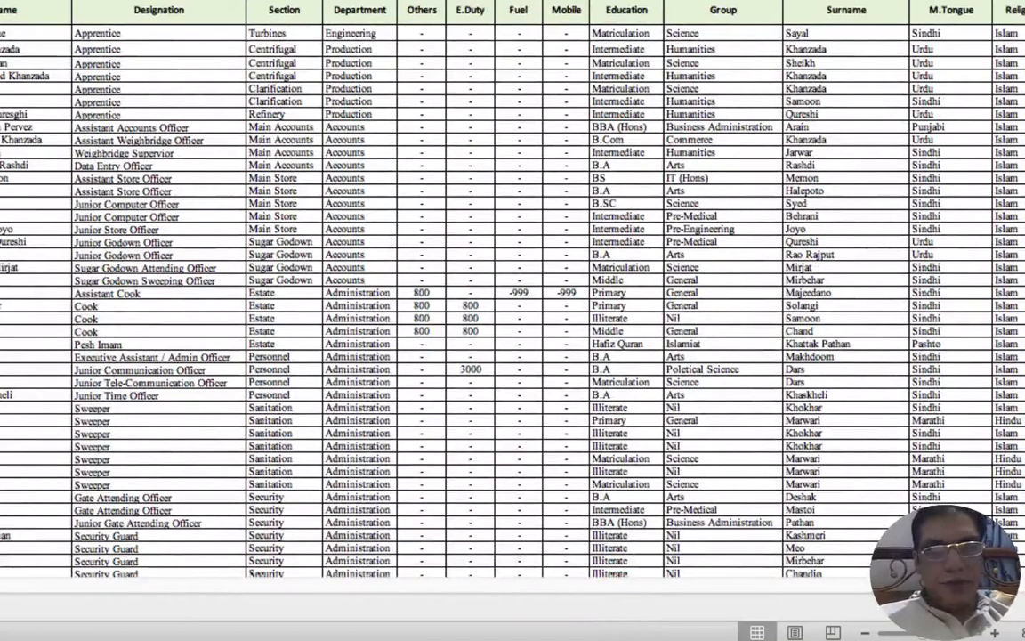
{"action": "key", "text": "Right"}
{"action": "key", "text": "Right"}
{"action": "key", "text": "Right"}
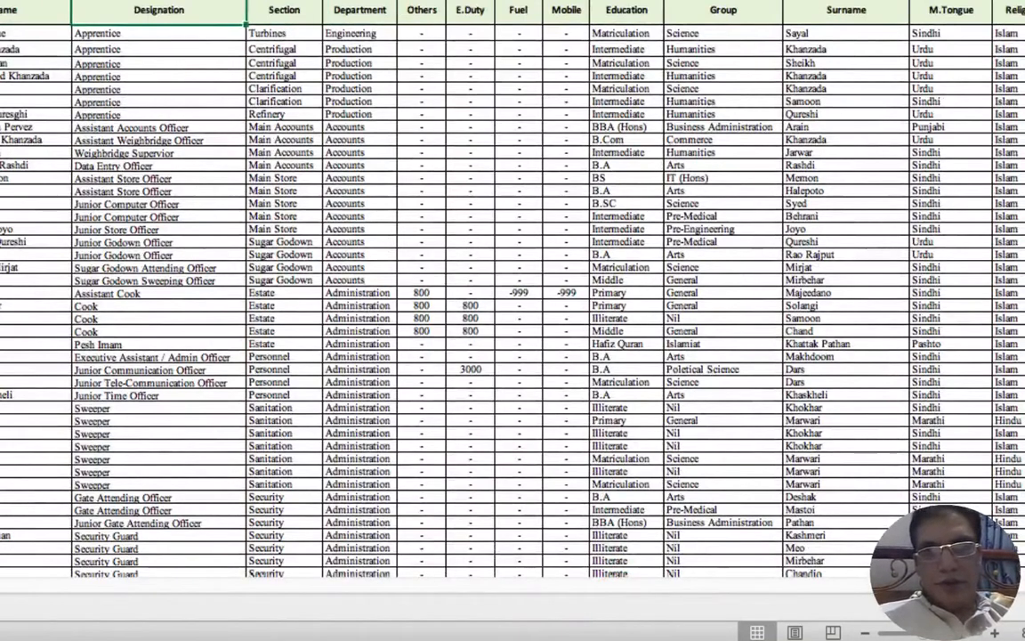
{"action": "key", "text": "Right"}
{"action": "key", "text": "Right"}
{"action": "key", "text": "Right"}
{"action": "key", "text": "Right"}
{"action": "key", "text": "Right"}
{"action": "key", "text": "Right"}
{"action": "key", "text": "Right"}
{"action": "key", "text": "Right"}
{"action": "key", "text": "Right"}
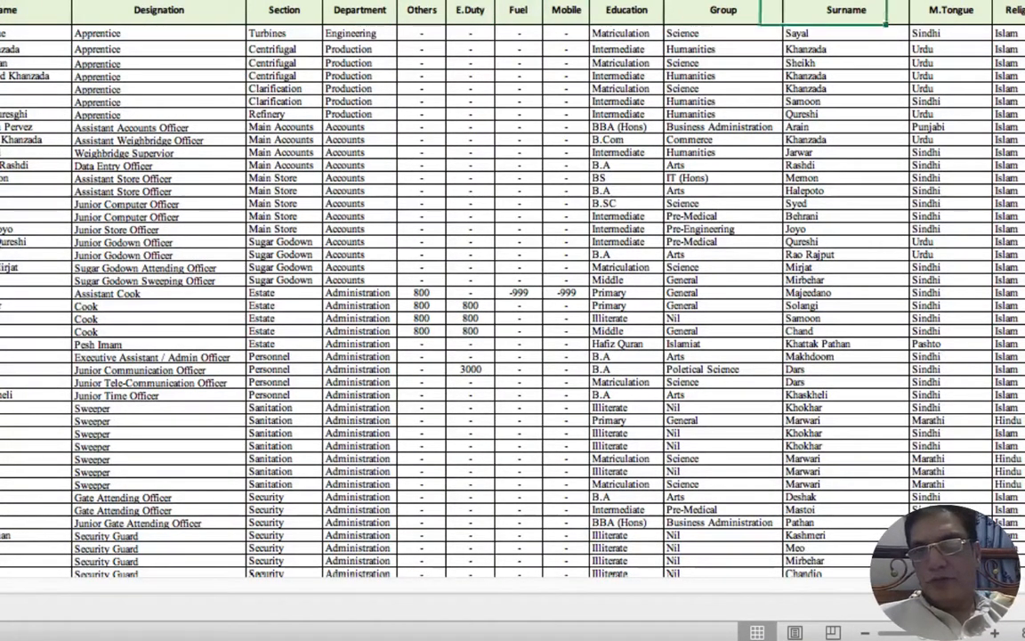
{"action": "key", "text": "Left"}
{"action": "key", "text": "Left"}
{"action": "key", "text": "Right"}
{"action": "key", "text": "Right"}
{"action": "key", "text": "Right"}
{"action": "key", "text": "Right"}
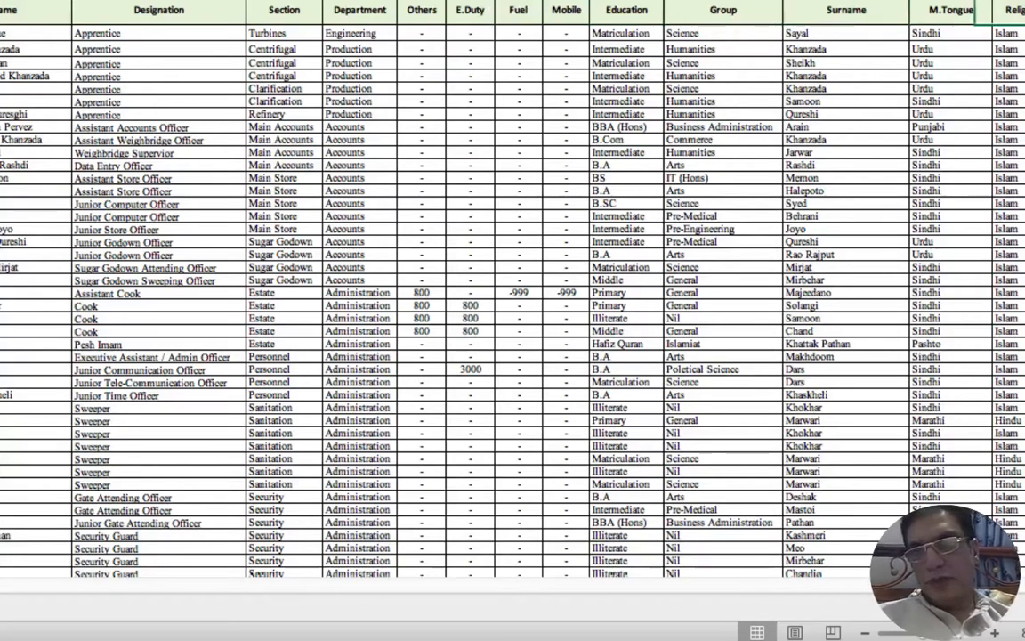
{"action": "key", "text": "Right"}
{"action": "key", "text": "Right"}
{"action": "key", "text": "Right"}
{"action": "key", "text": "Right"}
{"action": "key", "text": "Right"}
{"action": "key", "text": "Right"}
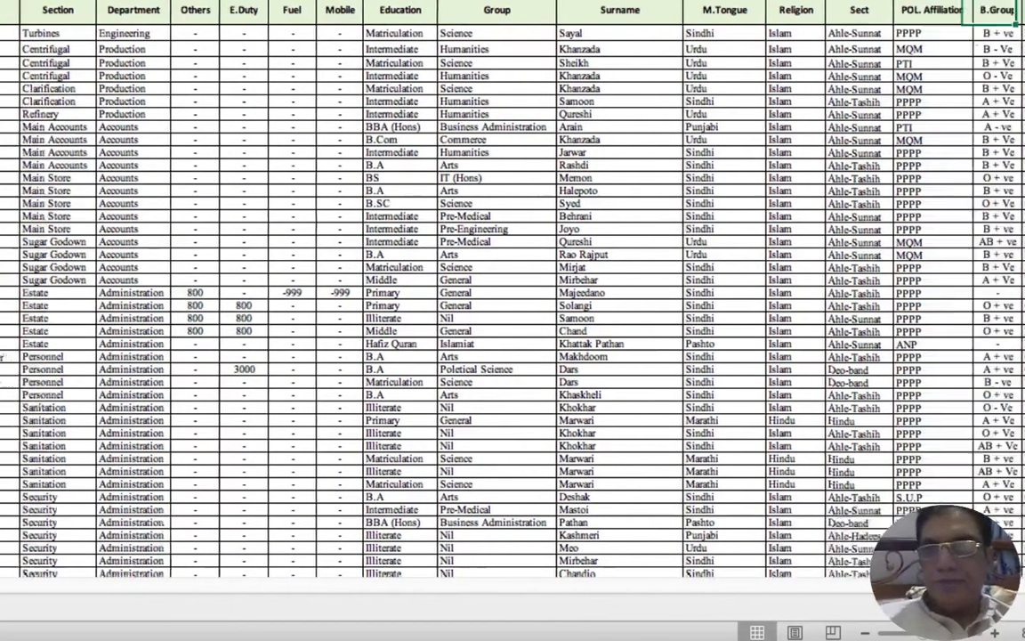
{"action": "key", "text": "Right"}
{"action": "key", "text": "Right"}
{"action": "key", "text": "Right"}
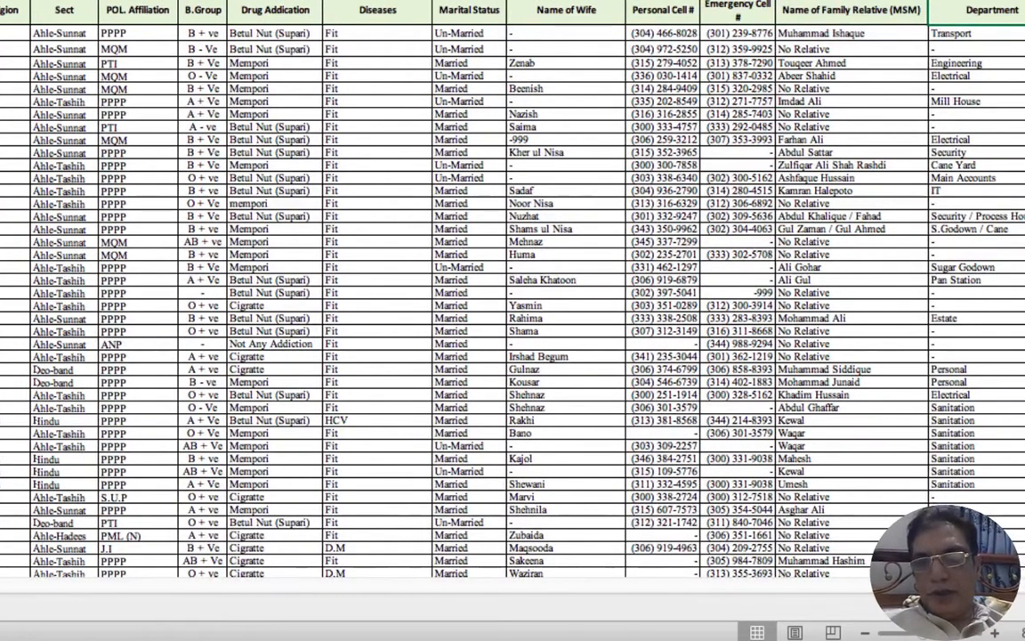
Go back through the column headers to the start of the table and review the ones up to Others
{"action": "key", "text": "Left"}
{"action": "key", "text": "Left"}
{"action": "key", "text": "Left"}
{"action": "key", "text": "Left"}
{"action": "key", "text": "Left"}
{"action": "key", "text": "Left"}
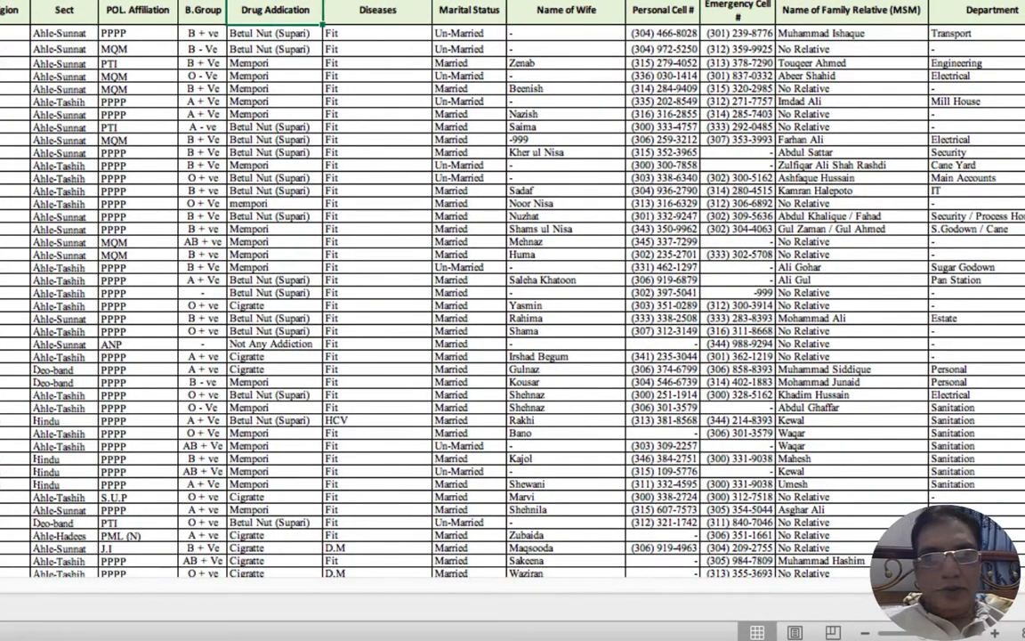
{"action": "key", "text": "Left"}
{"action": "key", "text": "Left"}
{"action": "key", "text": "Left"}
{"action": "key", "text": "Left"}
{"action": "key", "text": "Left"}
{"action": "key", "text": "Left"}
{"action": "key", "text": "Left"}
{"action": "key", "text": "Left"}
{"action": "key", "text": "Left"}
{"action": "key", "text": "Left"}
{"action": "key", "text": "Left"}
{"action": "key", "text": "Left"}
{"action": "key", "text": "Left"}
{"action": "key", "text": "Left"}
{"action": "key", "text": "Left"}
{"action": "key", "text": "Left"}
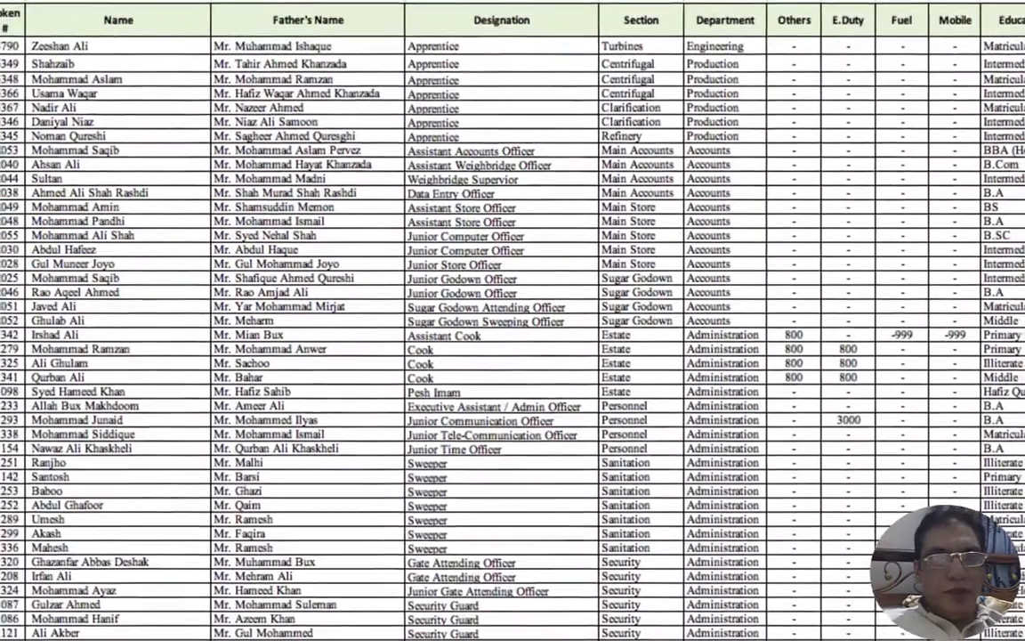
{"action": "key", "text": "Right"}
{"action": "key", "text": "Right"}
{"action": "key", "text": "Right"}
{"action": "key", "text": "Right"}
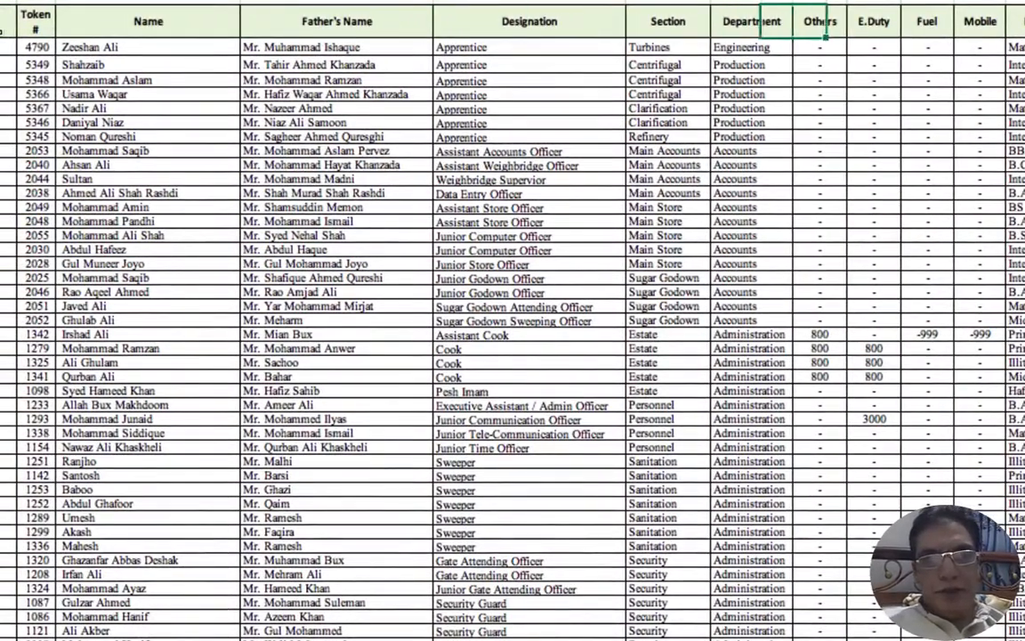
Return to the Designation column and examine its first entries
{"action": "key", "text": "Left"}
{"action": "key", "text": "Left"}
{"action": "key", "text": "Left"}
{"action": "key", "text": "Left"}
{"action": "key", "text": "Right"}
{"action": "key", "text": "Down"}
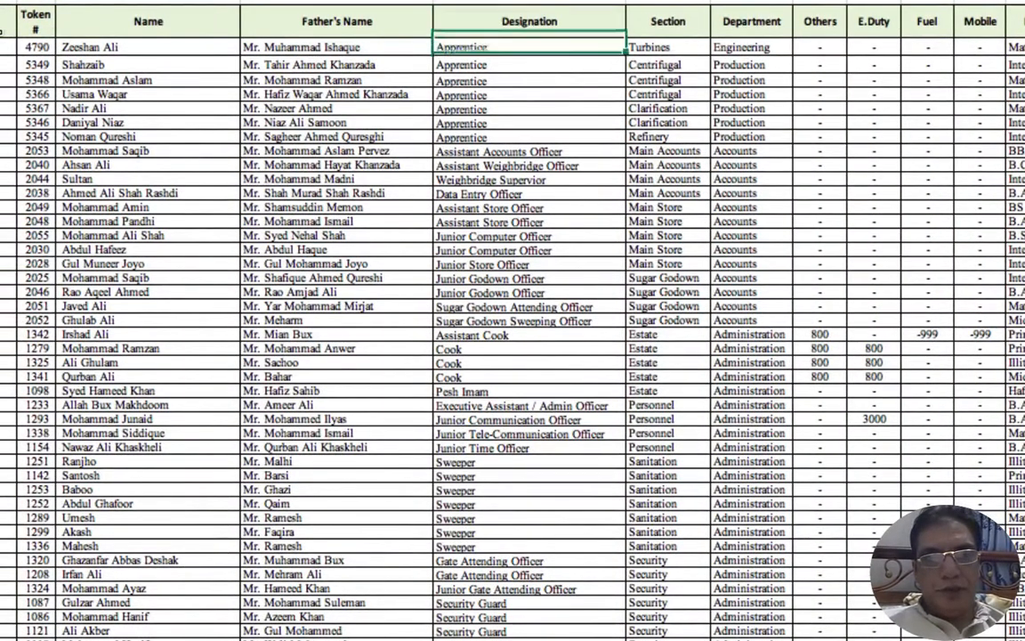
{"action": "key", "text": "Down"}
{"action": "key", "text": "Down"}
Start the formula =SUM(1/COUNTIF( in the empty cell F1 above the Designation header
{"action": "key", "text": "Up"}
{"action": "key", "text": "Up"}
{"action": "key", "text": "Up"}
{"action": "key", "text": "Up"}
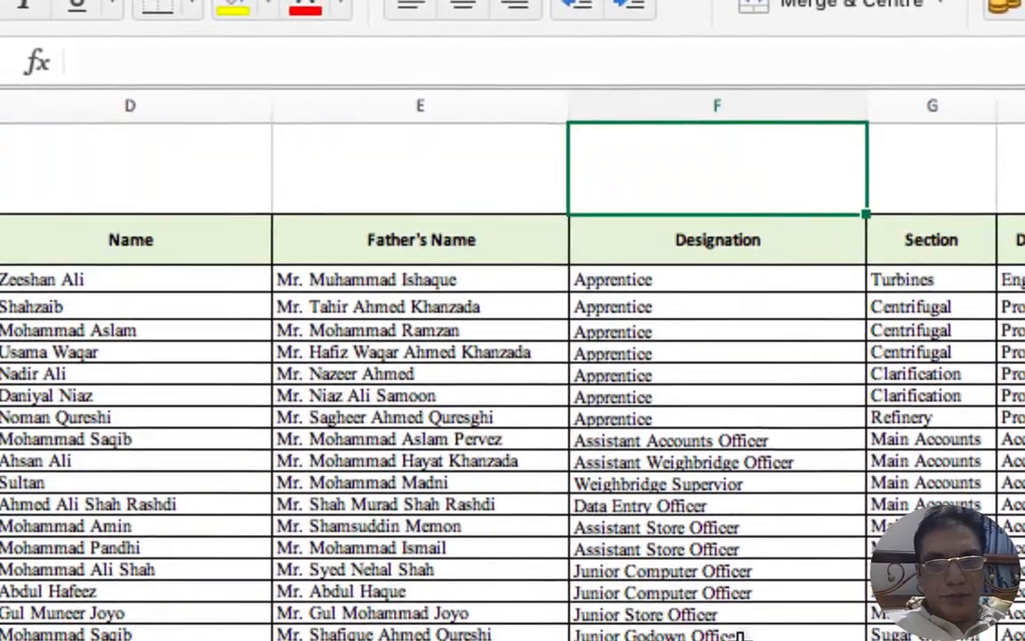
{"action": "double_click", "coordinate": [761, 185]}
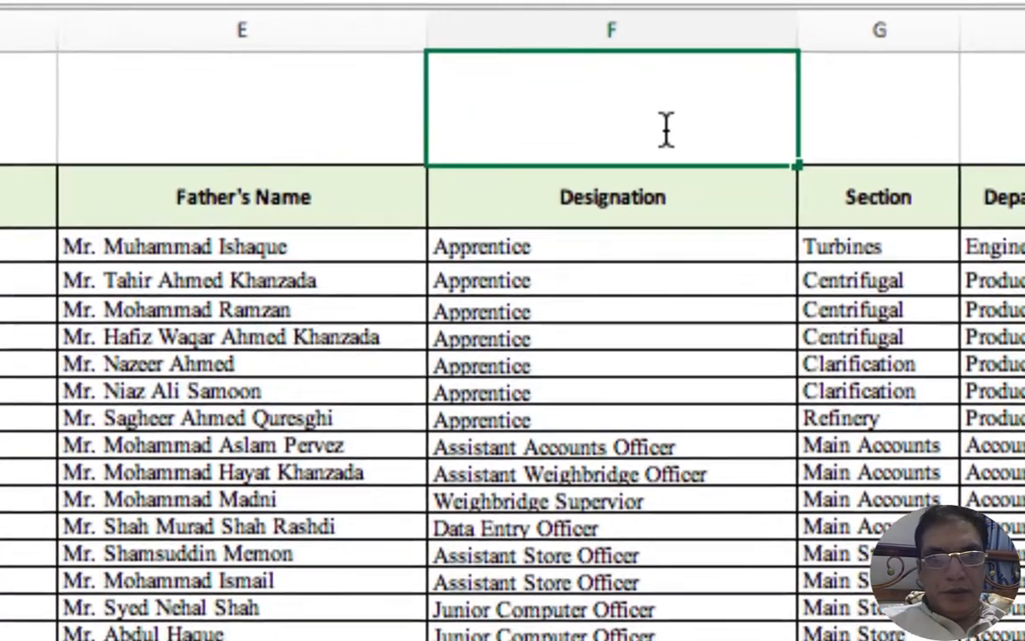
{"action": "type", "text": "="}
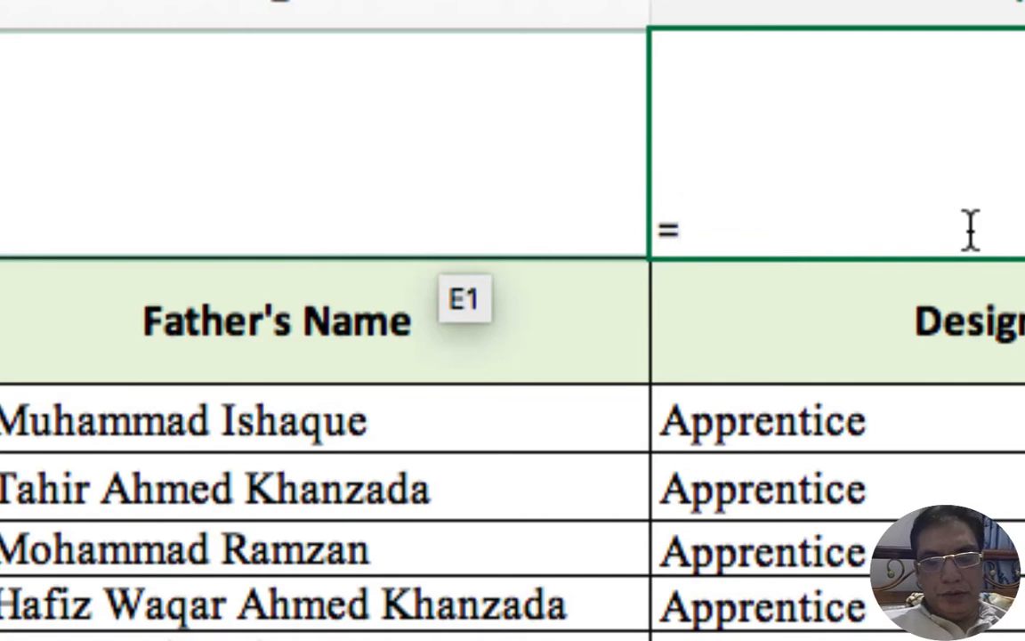
{"action": "type", "text": "sum"}
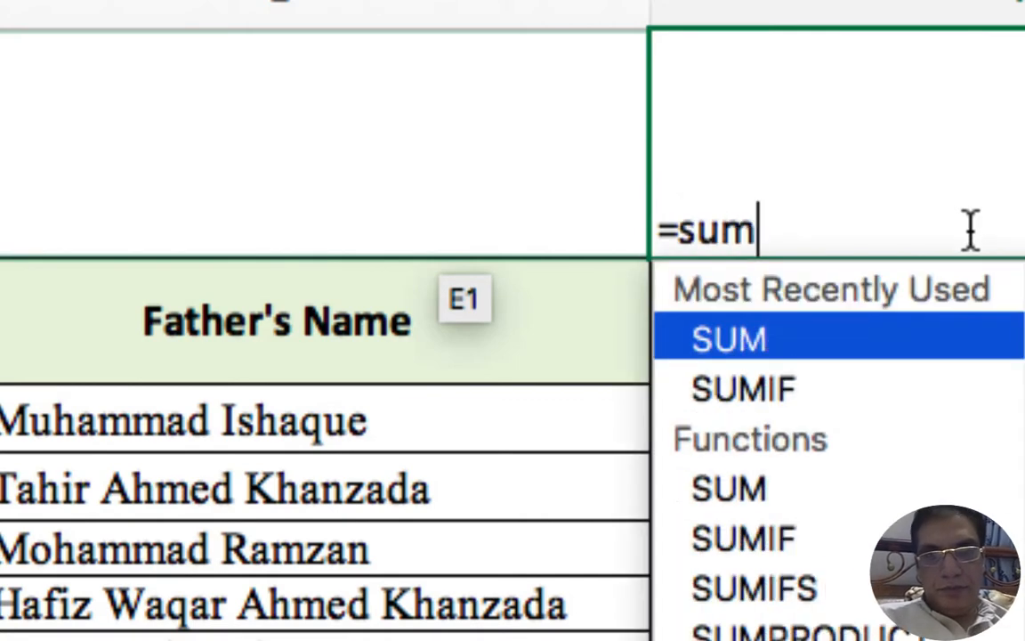
{"action": "double_click", "coordinate": [921, 349]}
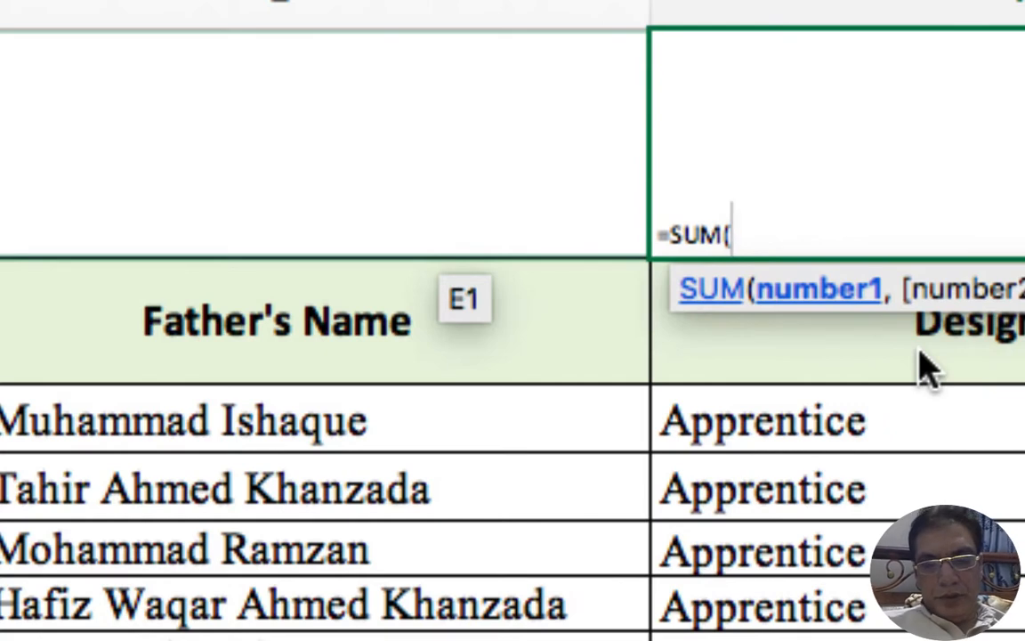
{"action": "type", "text": "1/"}
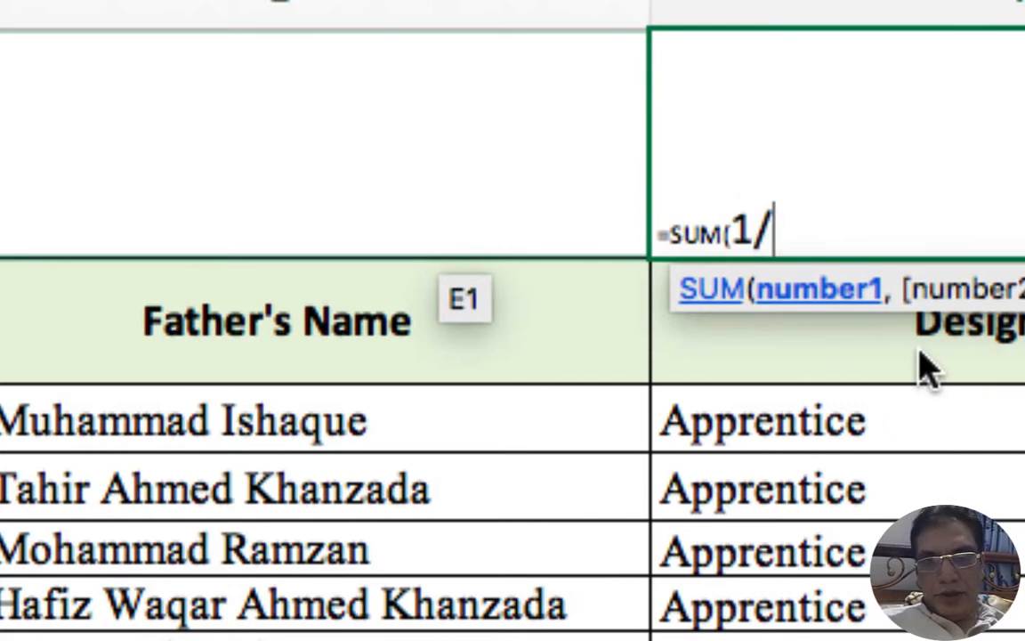
{"action": "type", "text": "count"}
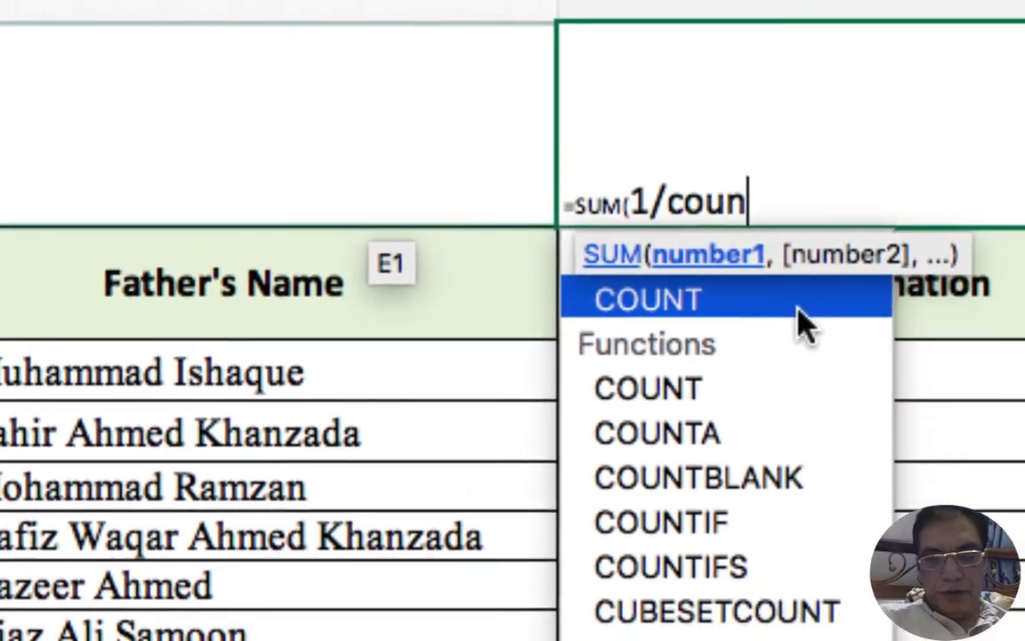
{"action": "type", "text": "if"}
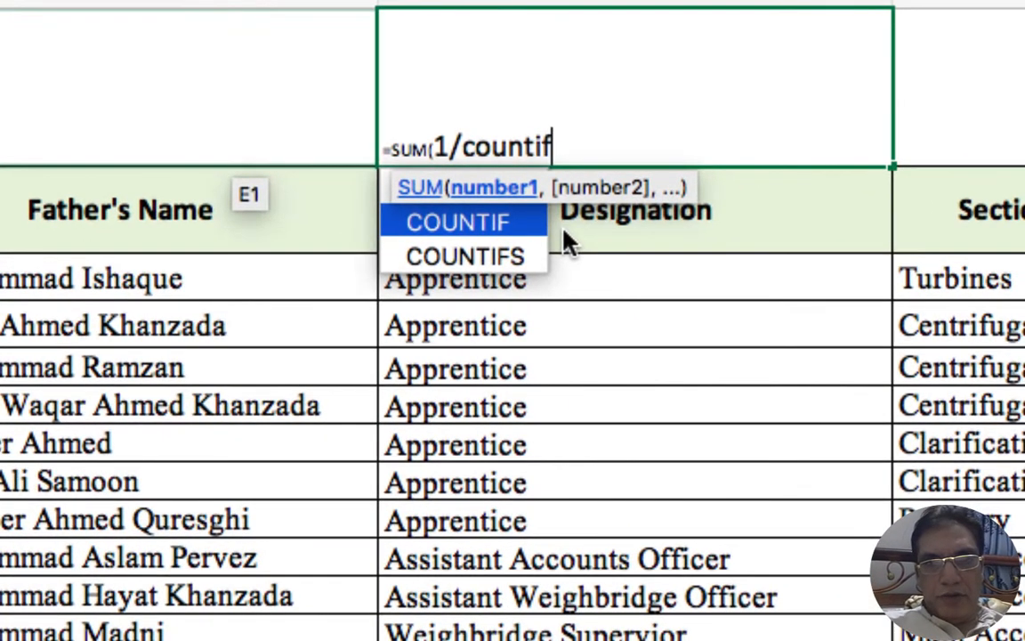
{"action": "double_click", "coordinate": [481, 232]}
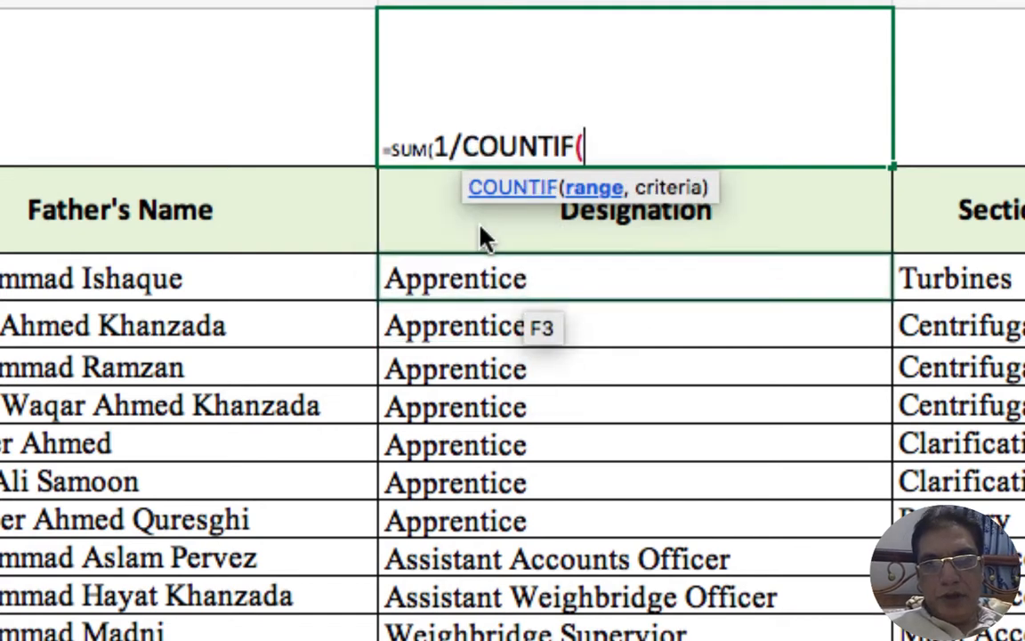
Set the COUNTIF range to all the designations, F3:F833
{"action": "left_click", "coordinate": [485, 285]}
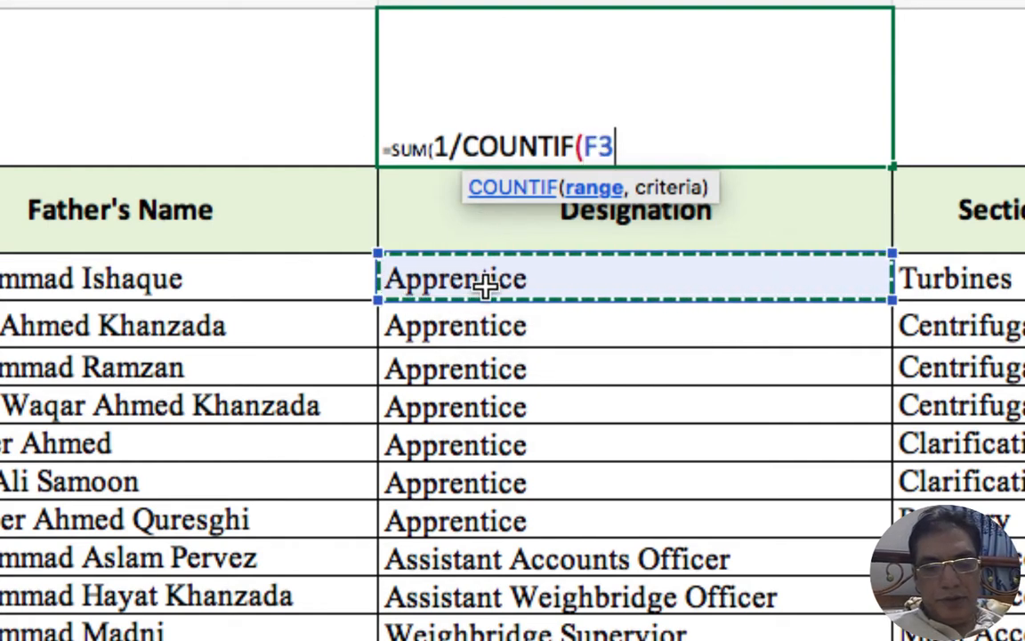
{"action": "key", "text": "ctrl+shift+Down"}
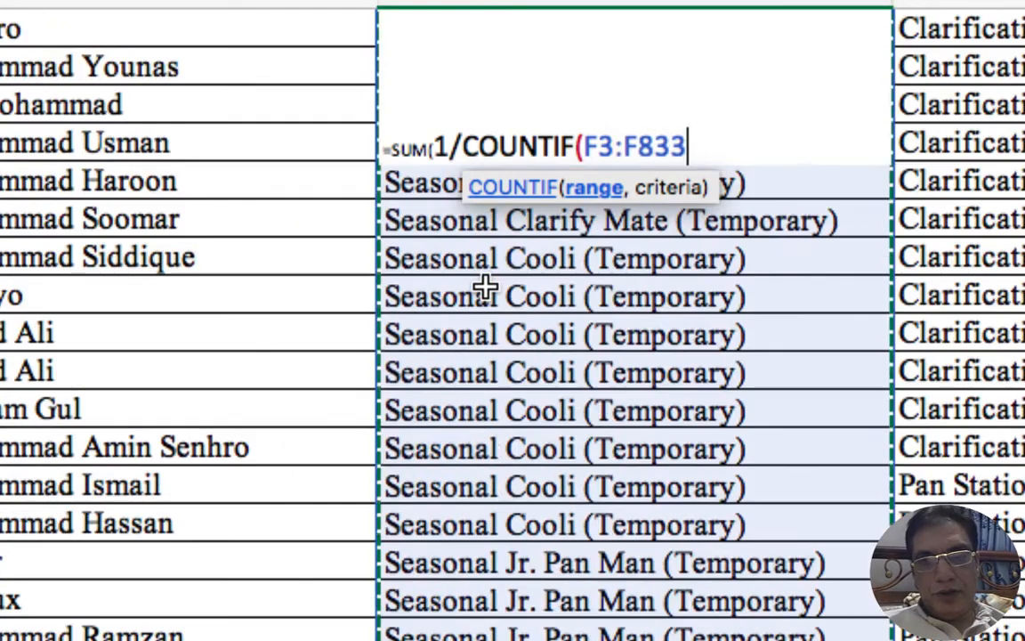
{"action": "scroll", "coordinate": [625, 449], "scroll_direction": "up", "scroll_amount": 15}
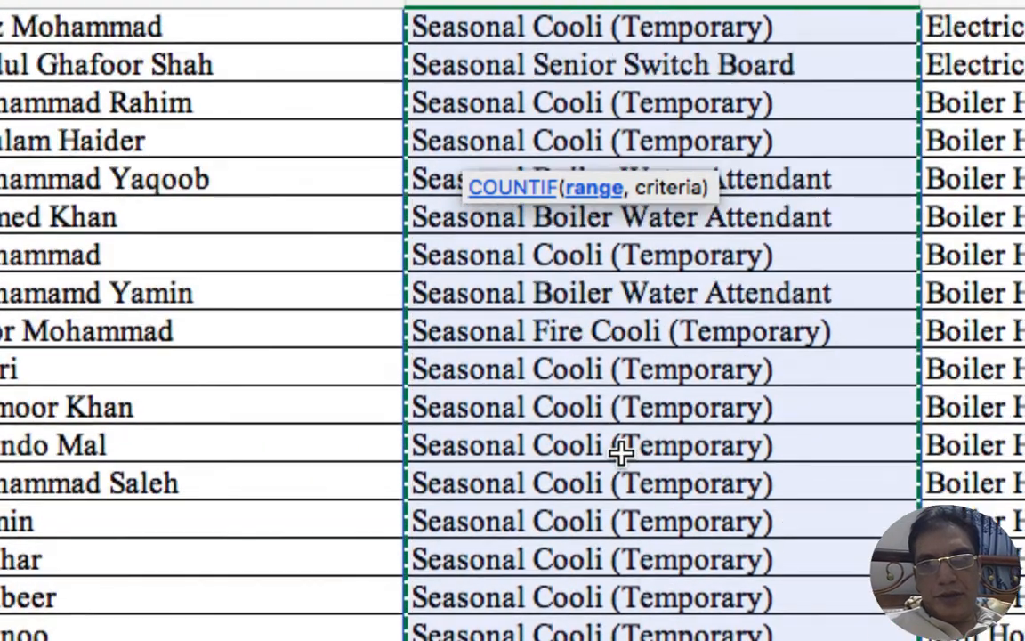
{"action": "scroll", "coordinate": [621, 452], "scroll_direction": "up", "scroll_amount": 20}
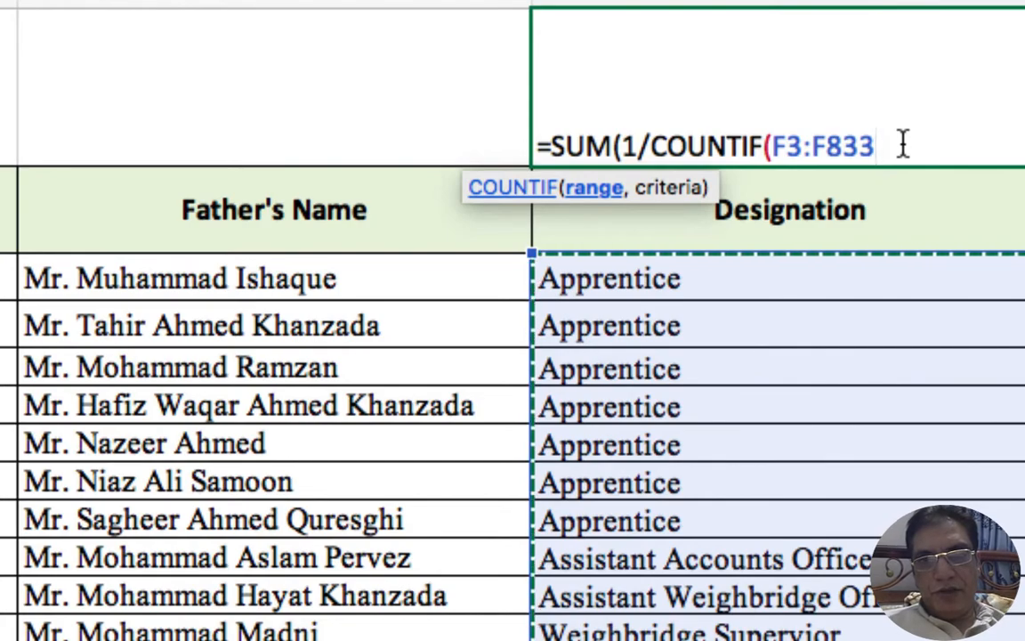
{"action": "key", "text": "shift+Left"}
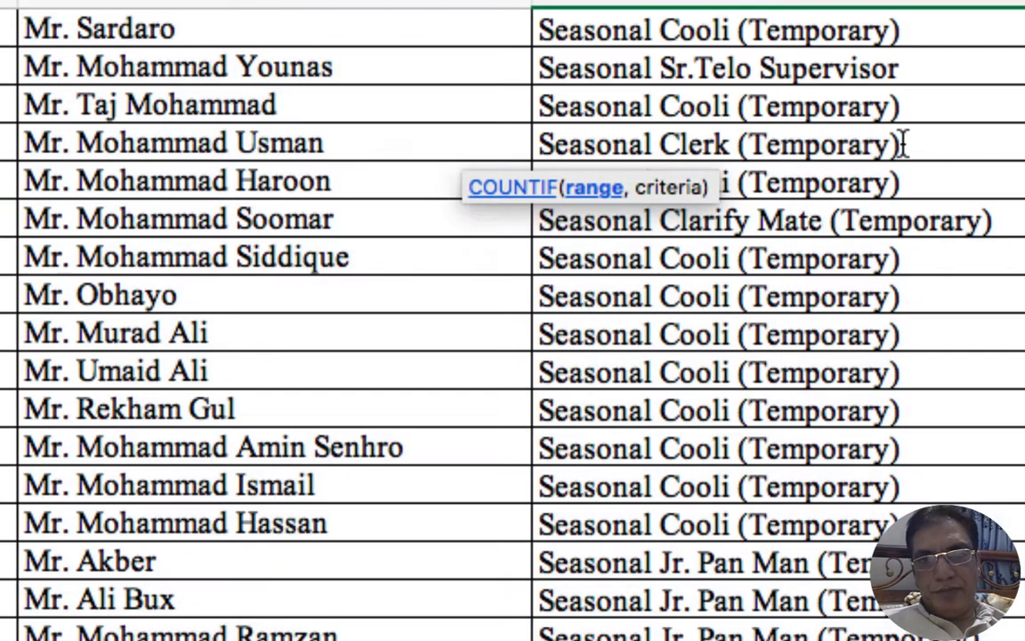
{"action": "scroll", "coordinate": [904, 144], "scroll_direction": "up", "scroll_amount": 15}
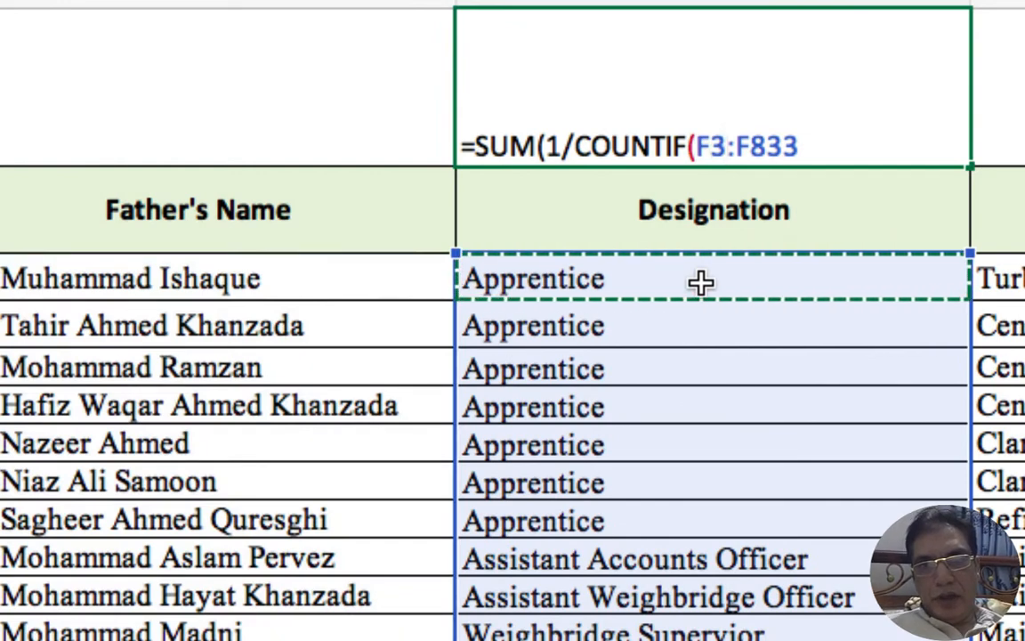
Copy the range F3:F833 within the formula and reuse it as the COUNTIF criteria after a comma
{"action": "left_click", "coordinate": [803, 146]}
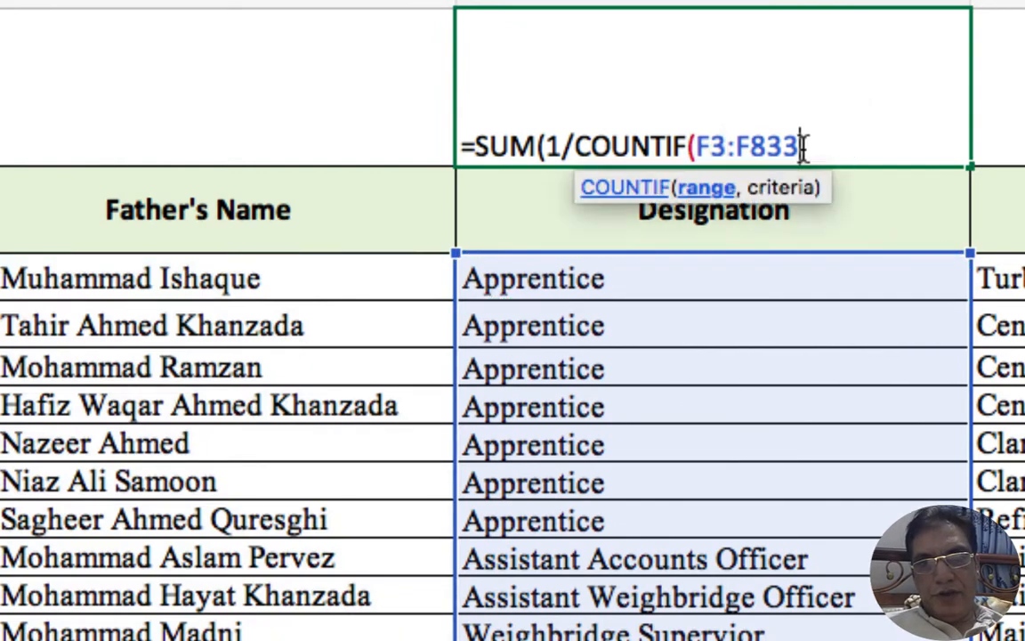
{"action": "key", "text": "shift+Left"}
{"action": "key", "text": "shift+Left"}
{"action": "key", "text": "shift+Left"}
{"action": "key", "text": "shift+Left"}
{"action": "key", "text": "shift+Left"}
{"action": "key", "text": "shift+Left"}
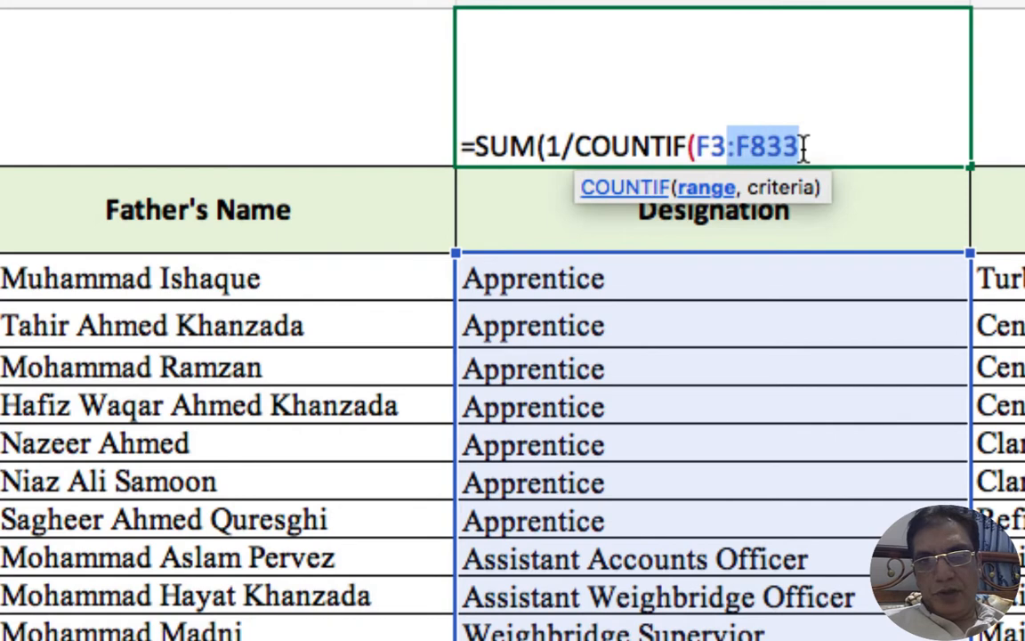
{"action": "key", "text": "shift+Left"}
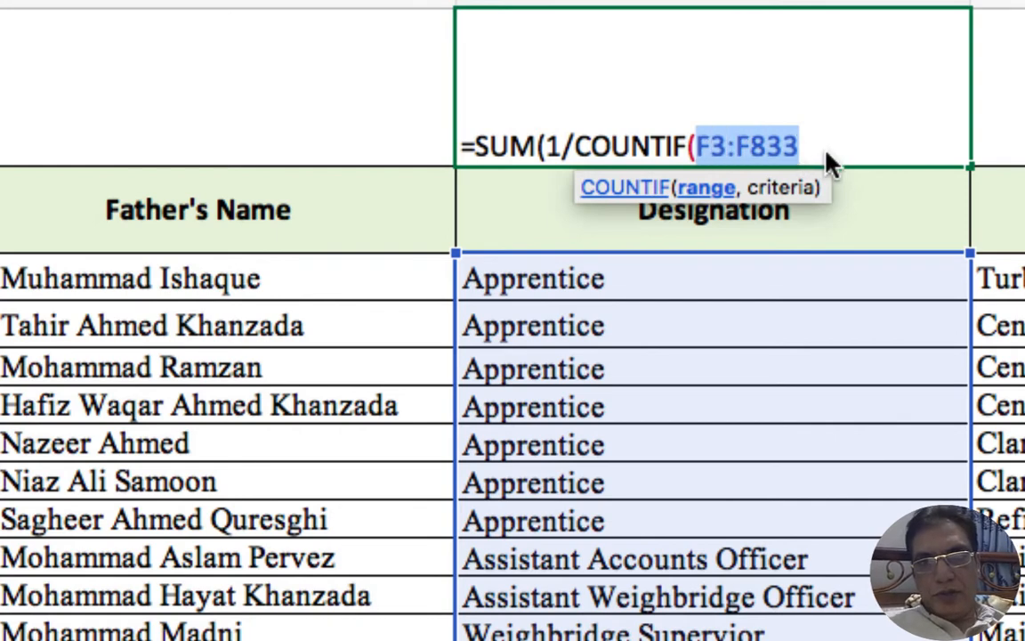
{"action": "left_click", "coordinate": [826, 149]}
{"action": "type", "text": ","}
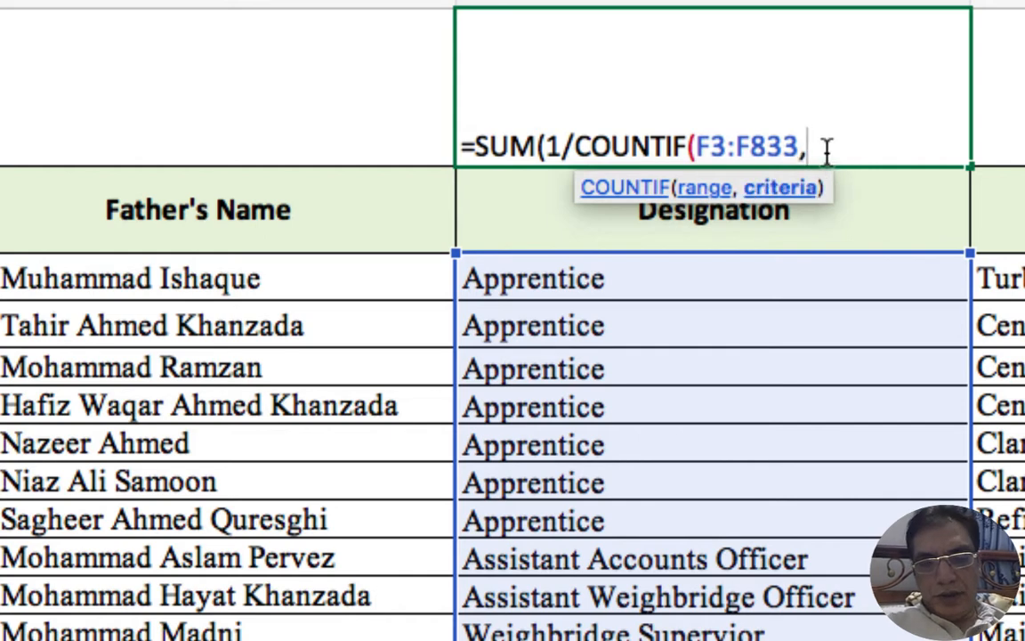
{"action": "key", "text": "ctrl+v"}
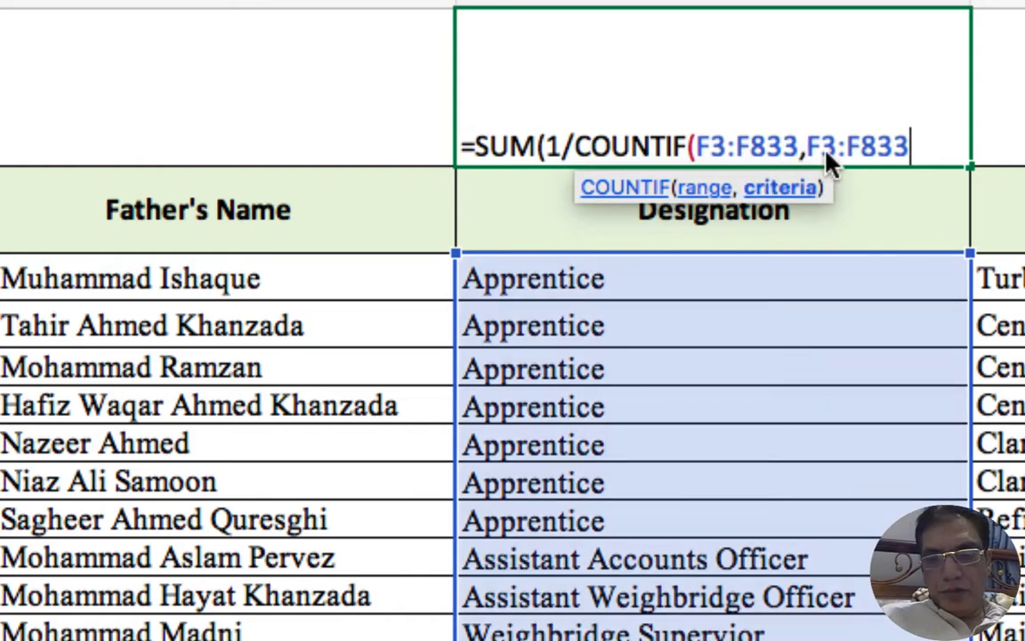
Close both brackets of =SUM(1/COUNTIF(F3:F833,F3:F833)) and enter it as an array formula in F1
{"action": "type", "text": ")"}
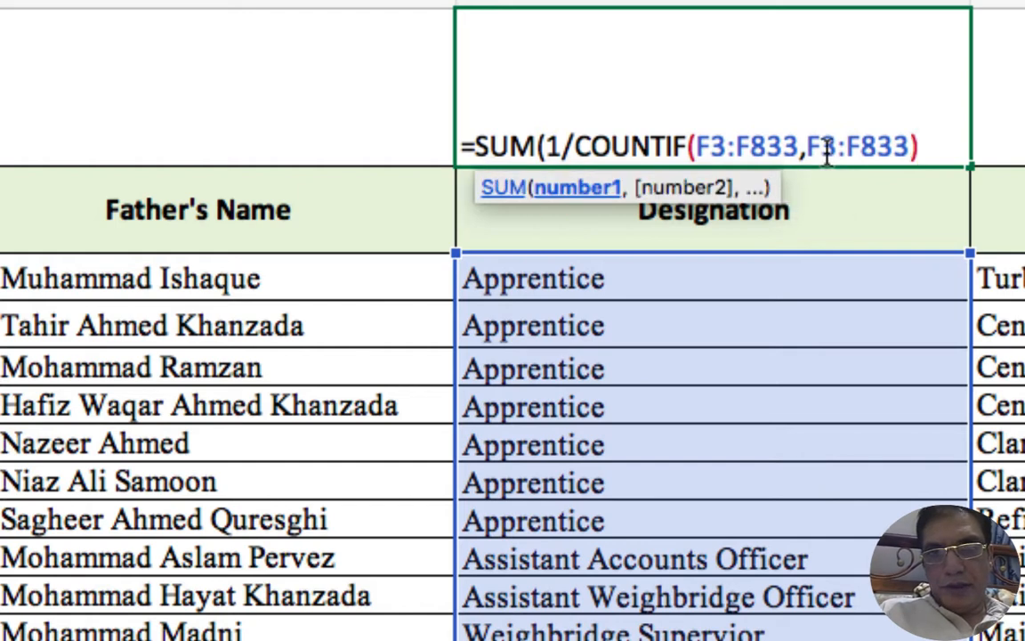
{"action": "type", "text": ")"}
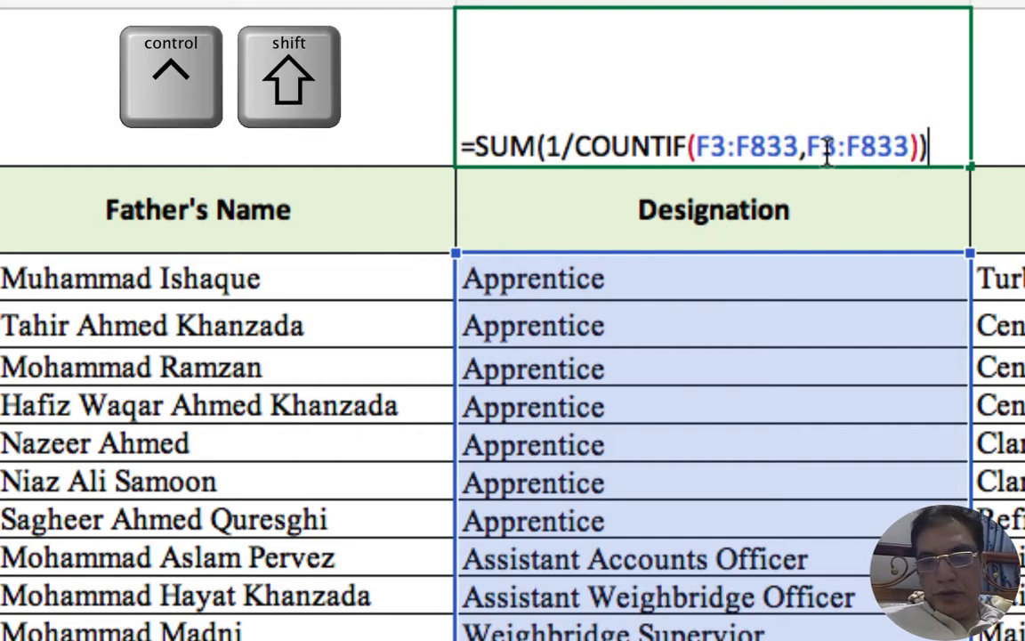
{"action": "key", "text": "ctrl+shift+Return"}
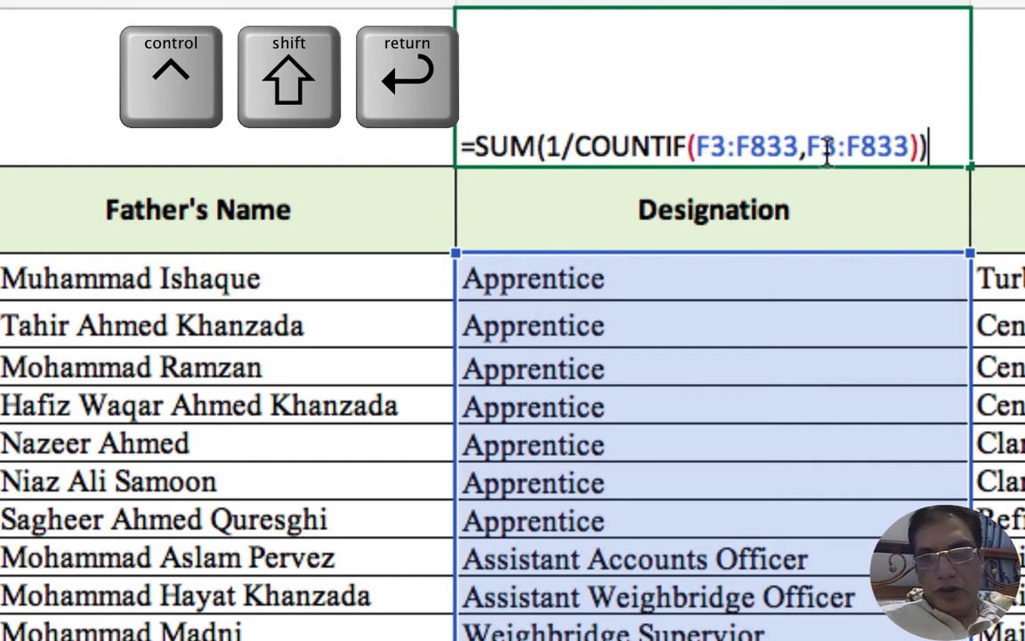
{"action": "key", "text": "ctrl+shift+Return"}
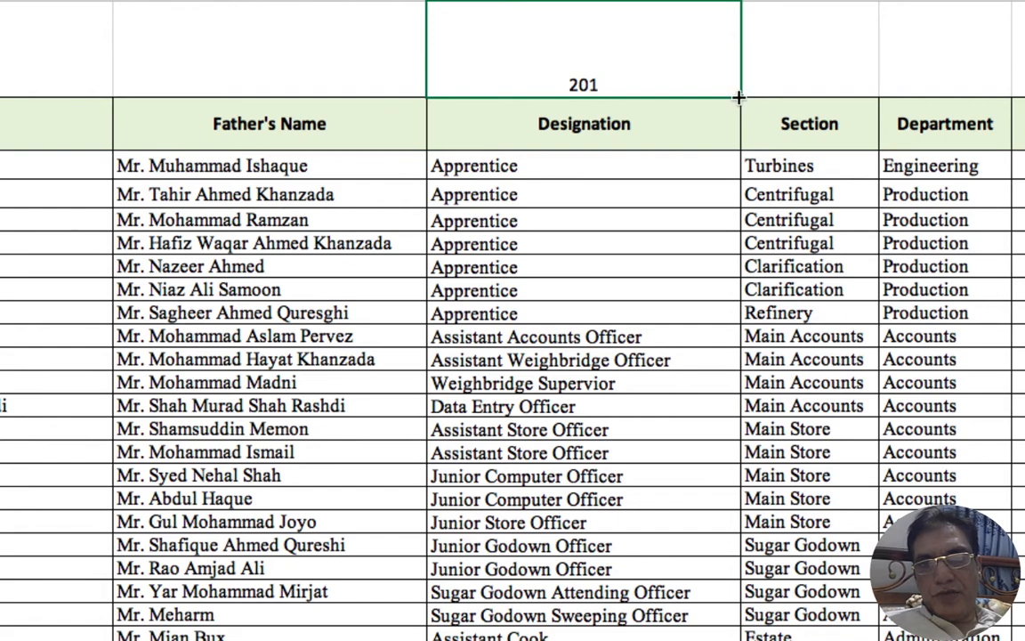
Fill the unique-count formula from F1 across the cells above the following headers, from Section through Department, Education, Surname and Religion to past Sect
{"action": "left_click_drag", "start_coordinate": [739, 97], "coordinate": [850, 91]}
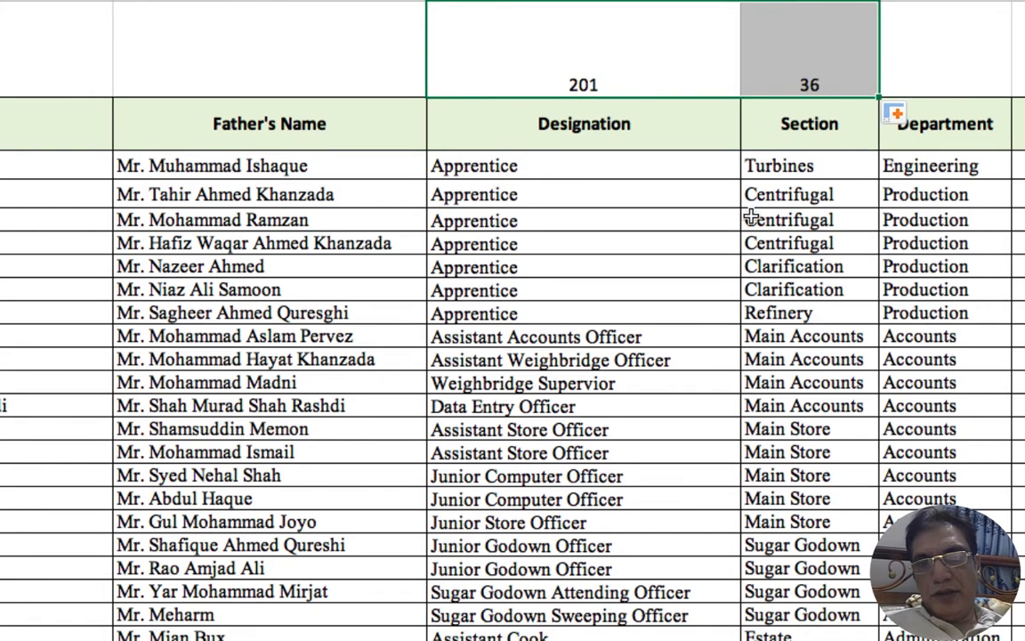
{"action": "scroll", "coordinate": [722, 217], "scroll_direction": "right", "scroll_amount": 10}
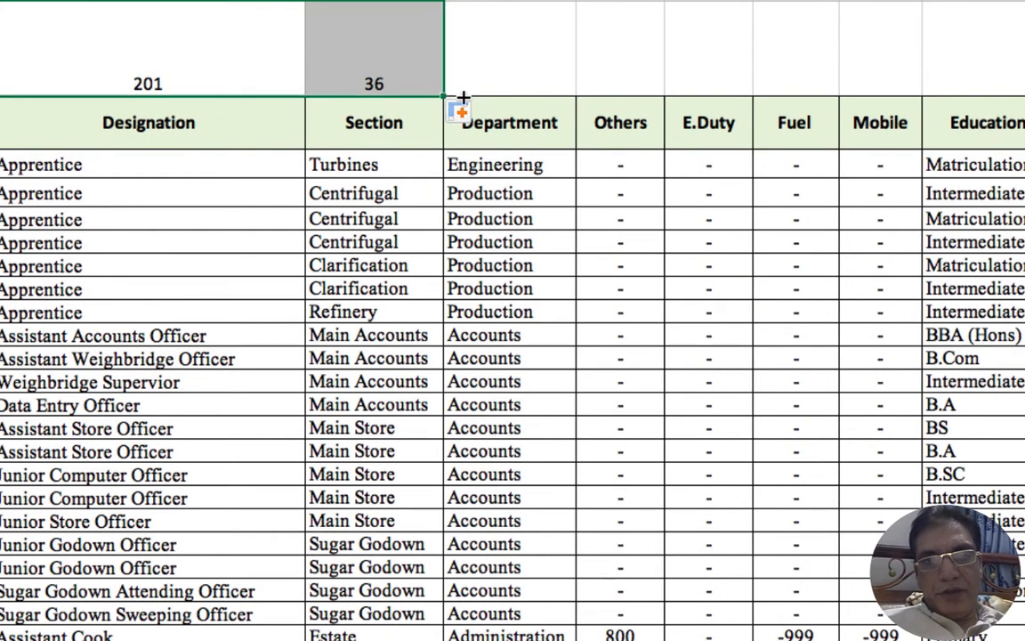
{"action": "left_click_drag", "start_coordinate": [462, 96], "coordinate": [572, 87]}
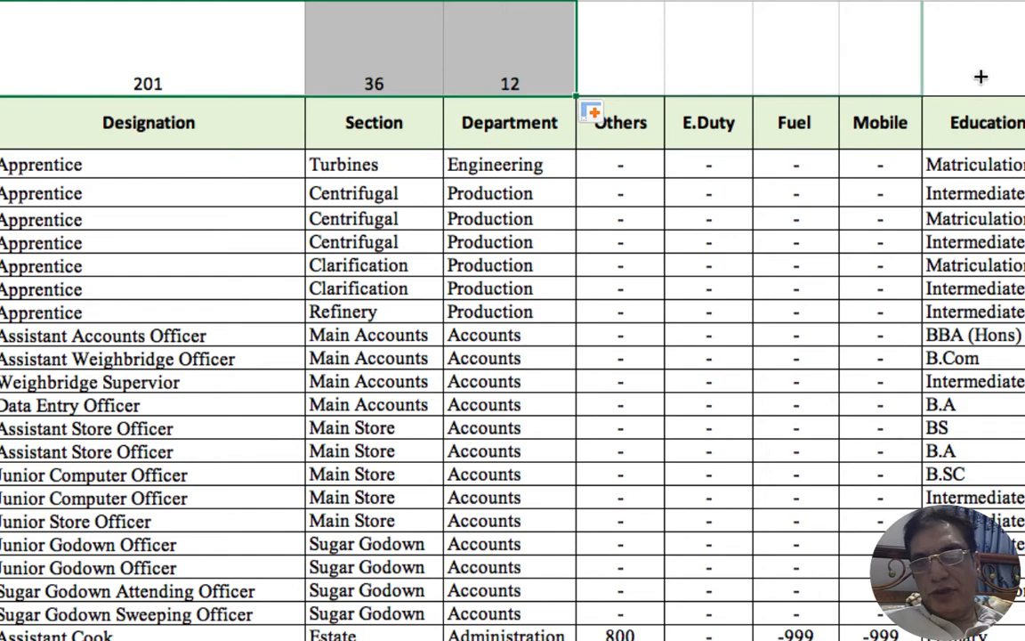
{"action": "left_click_drag", "start_coordinate": [577, 96], "coordinate": [889, 97]}
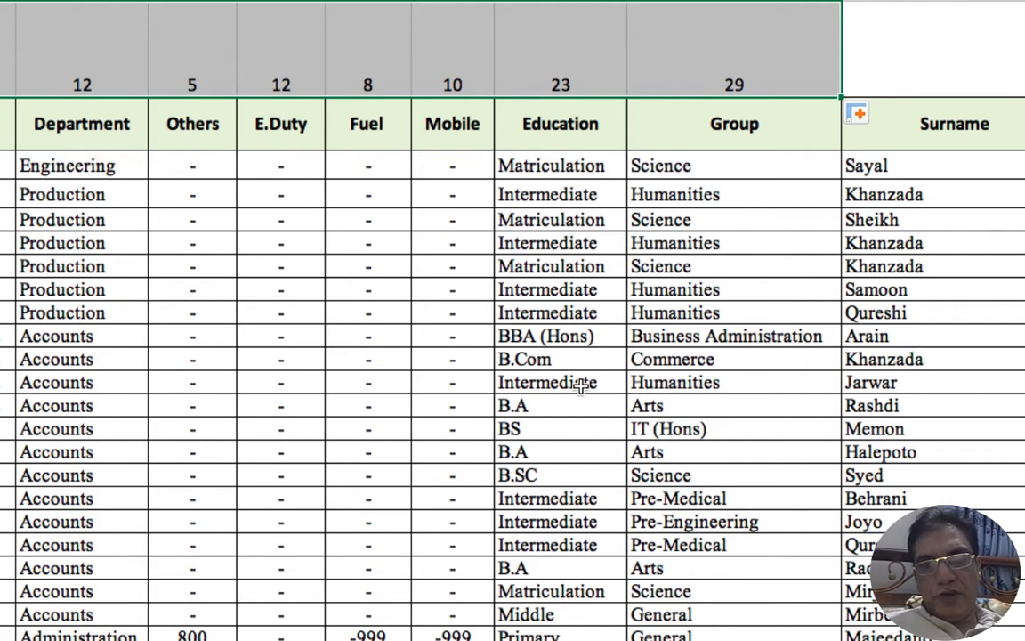
{"action": "scroll", "coordinate": [756, 249], "scroll_direction": "right", "scroll_amount": 6}
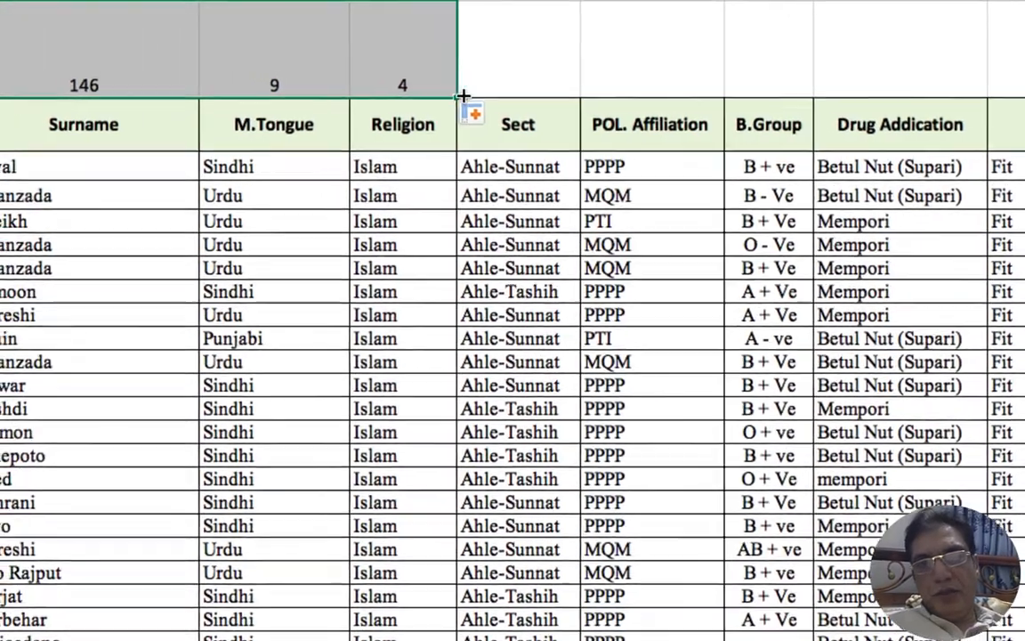
{"action": "left_click_drag", "start_coordinate": [460, 96], "coordinate": [735, 99]}
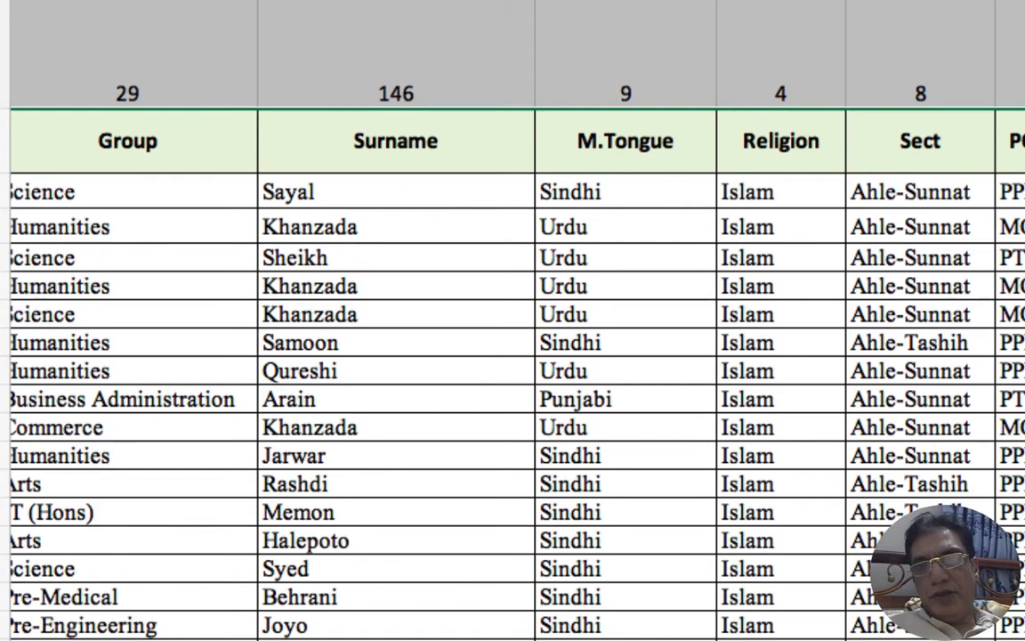
Review the filled row and open the formula above the Department header to check which ranges it references
{"action": "scroll", "coordinate": [762, 270], "scroll_direction": "right", "scroll_amount": 5}
{"action": "scroll", "coordinate": [762, 269], "scroll_direction": "left", "scroll_amount": 10}
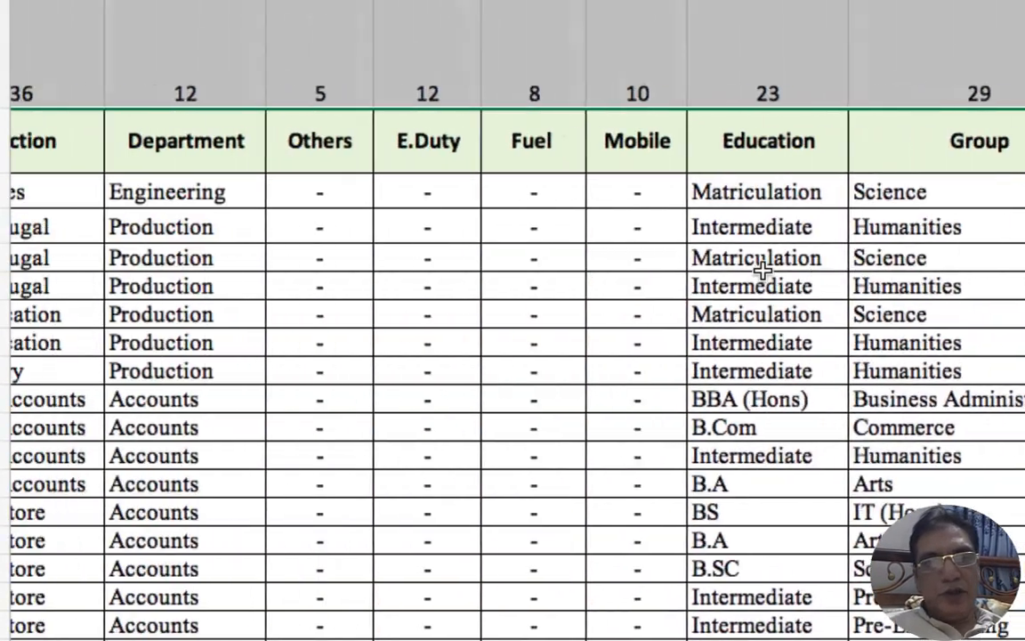
{"action": "scroll", "coordinate": [762, 270], "scroll_direction": "left", "scroll_amount": 3}
{"action": "left_click", "coordinate": [558, 94]}
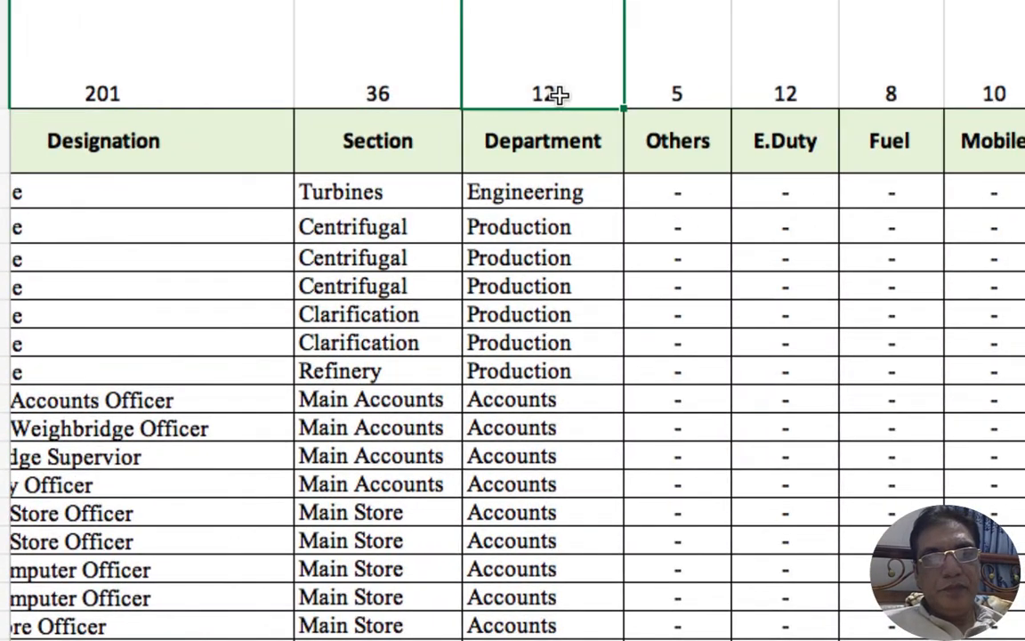
{"action": "double_click", "coordinate": [558, 95]}
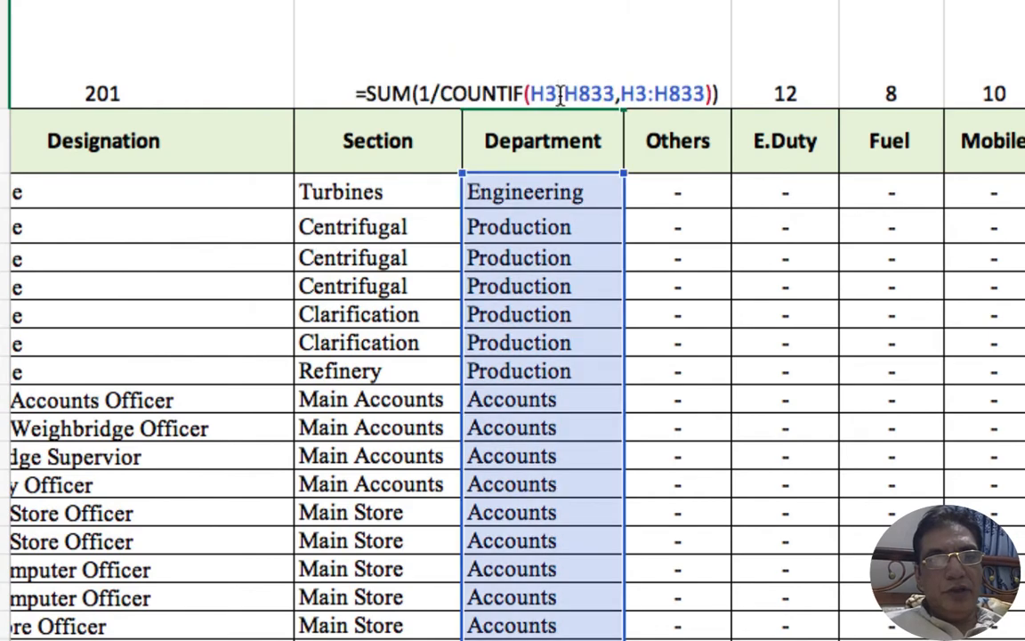